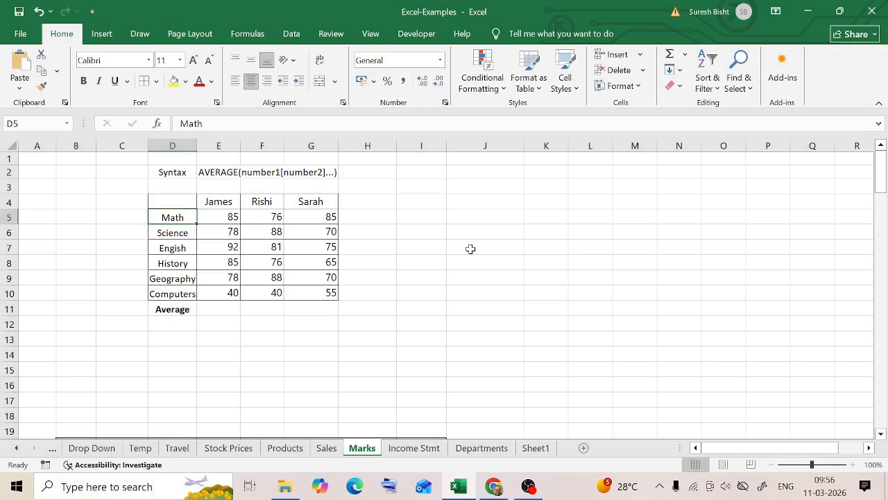
- Try totalling the first student's marks in E5:E10 with AutoSum, and clear the resulting sum from E11
drag(225, 217, 228, 297)
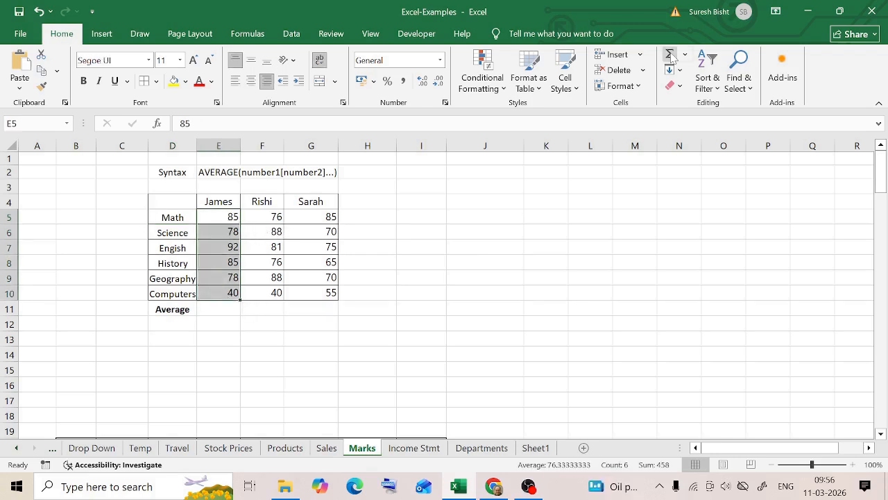
click(670, 55)
click(224, 326)
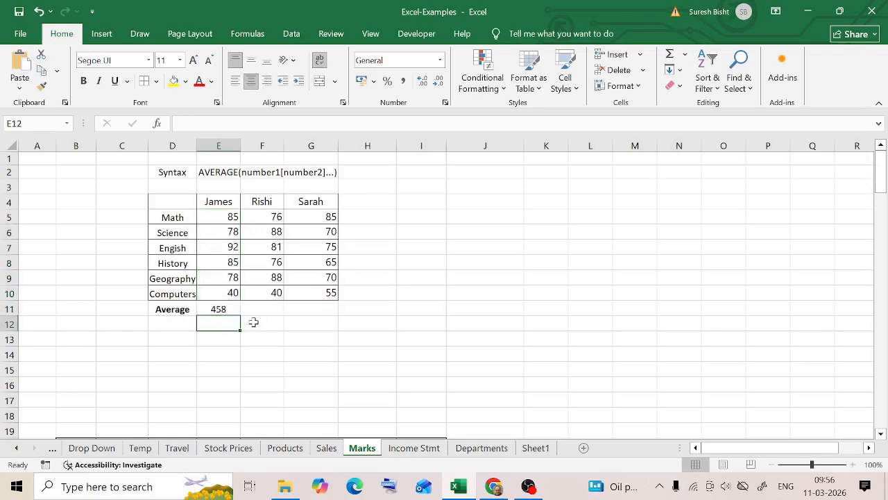
text(=)
key(Delete)
click(223, 311)
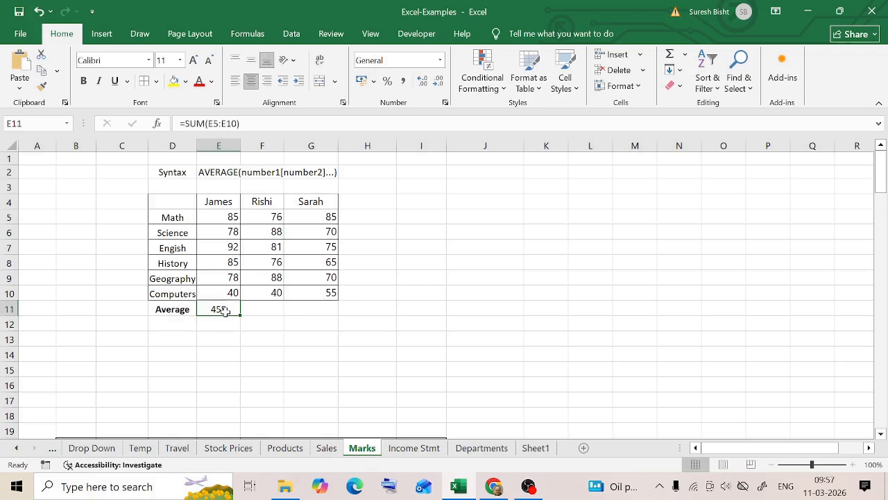
key(Delete)
- Enter the formula =AVERAGE(E5:E10) in cell E11 to average the first student's marks
click(222, 172)
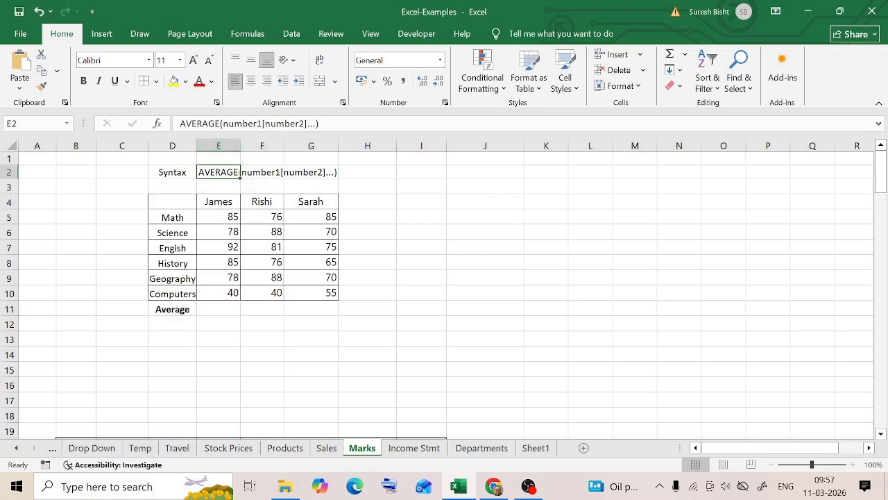
click(238, 313)
text(=Aver)
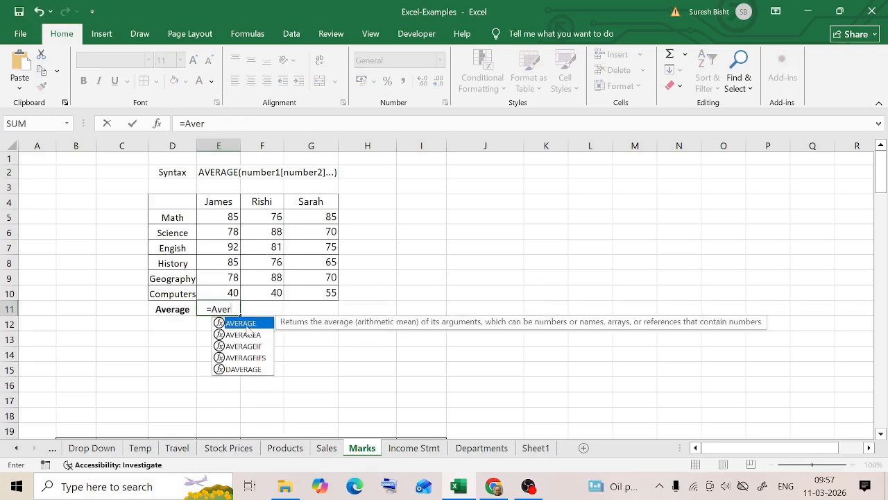
double_click(246, 324)
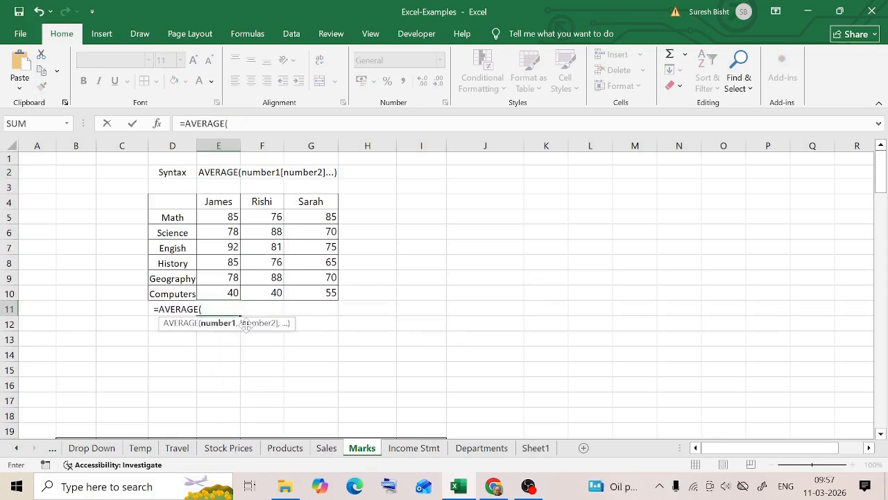
click(231, 217)
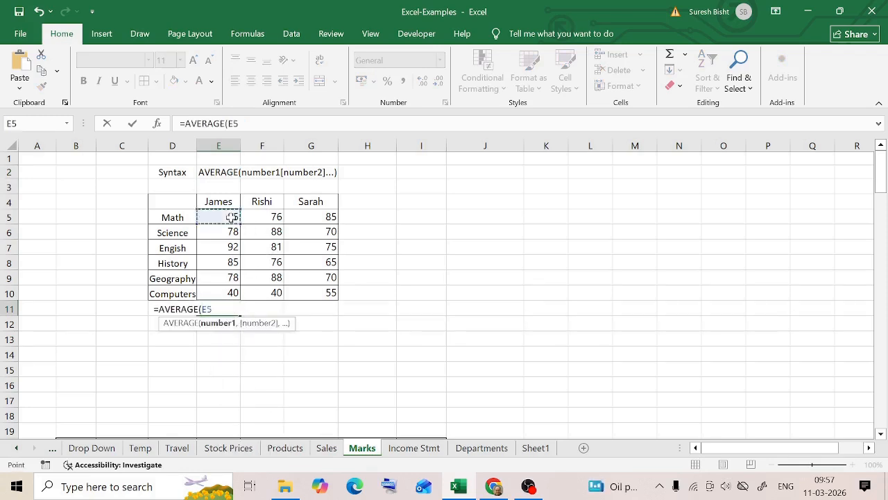
drag(231, 217, 224, 290)
text())
key(Return)
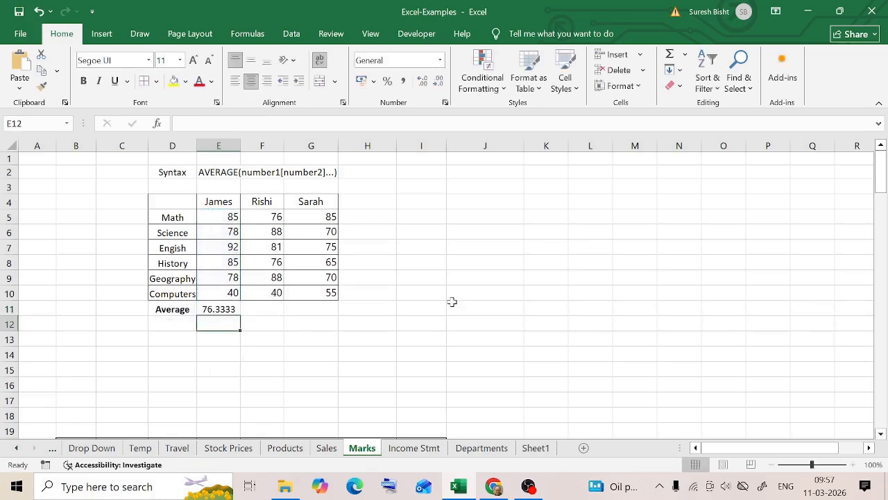
key(Up)
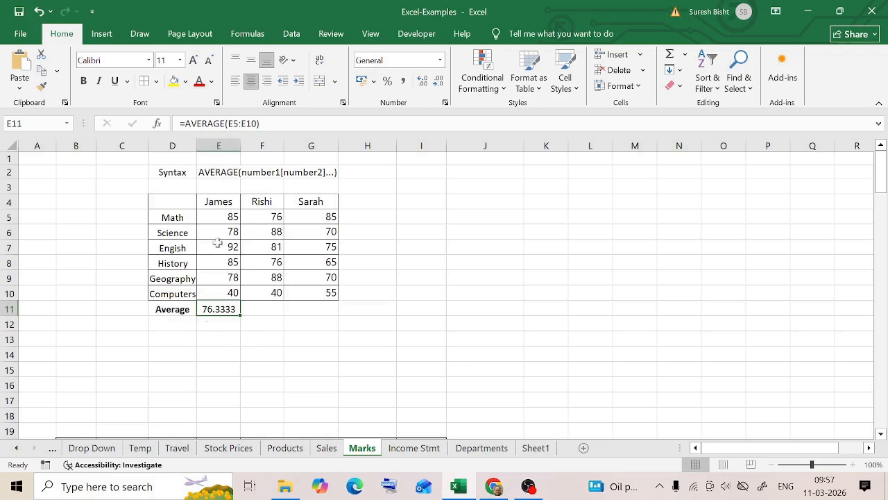
- Rebuild the argument of the AVERAGE formula in E11 as the range E5:E10 and confirm it
click(449, 129)
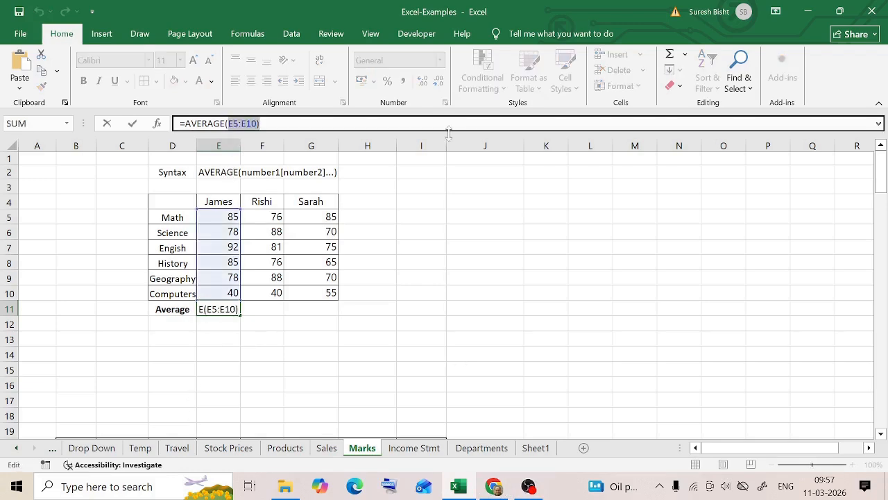
key(BackSpace)
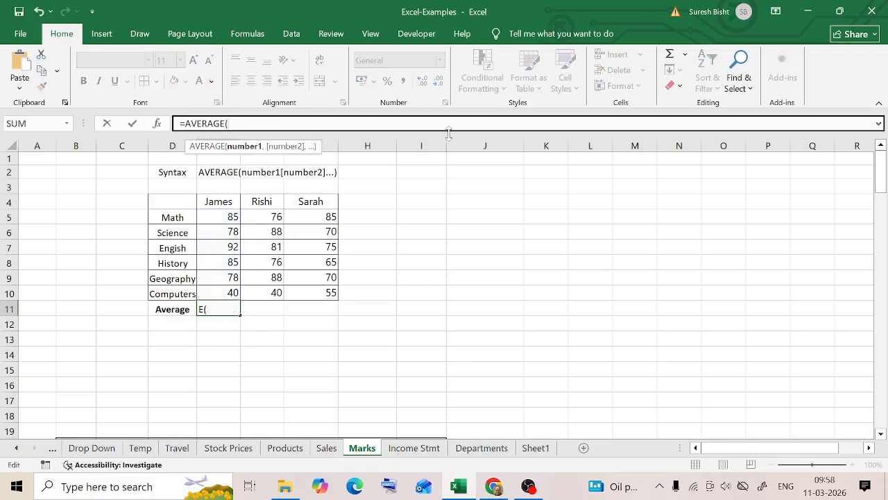
click(220, 217)
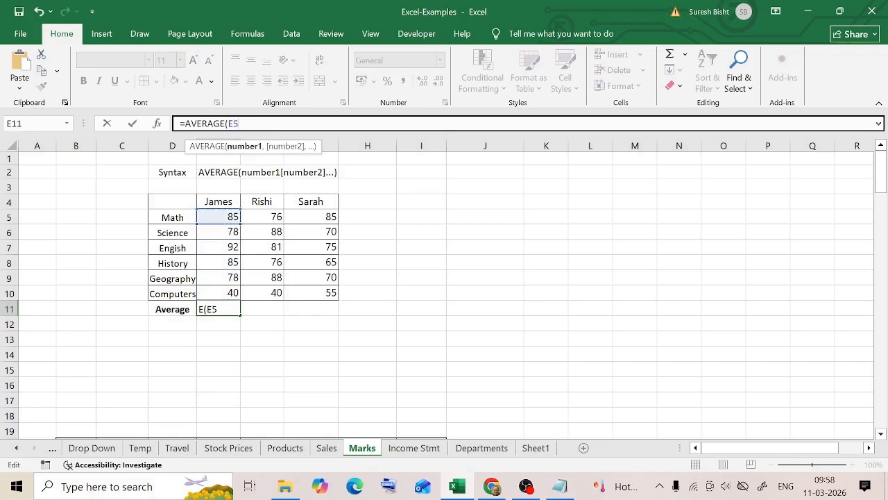
shift+click(234, 293)
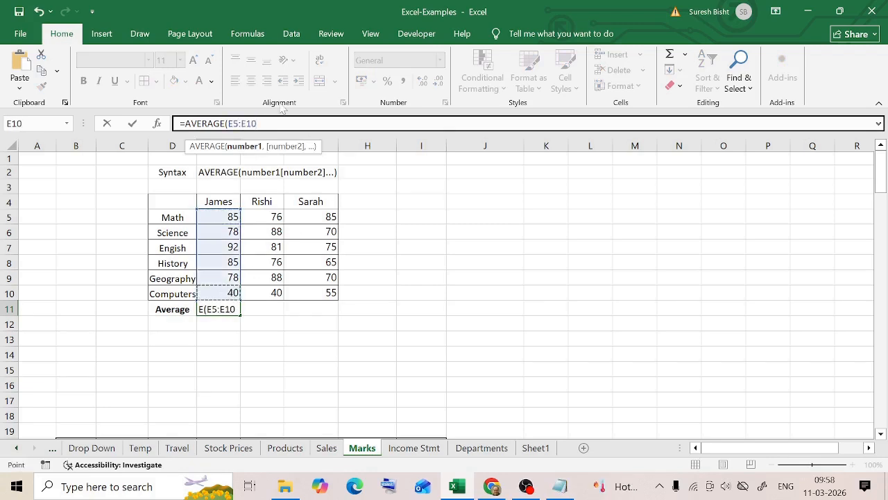
key(Return)
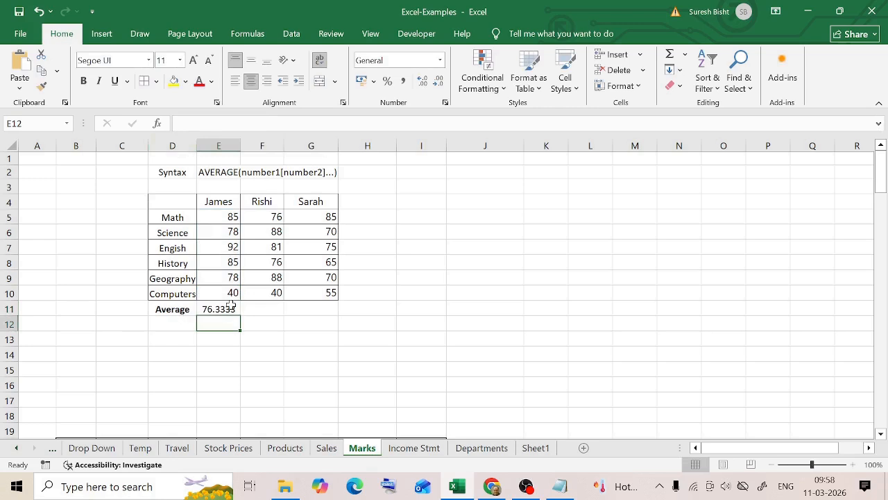
click(231, 306)
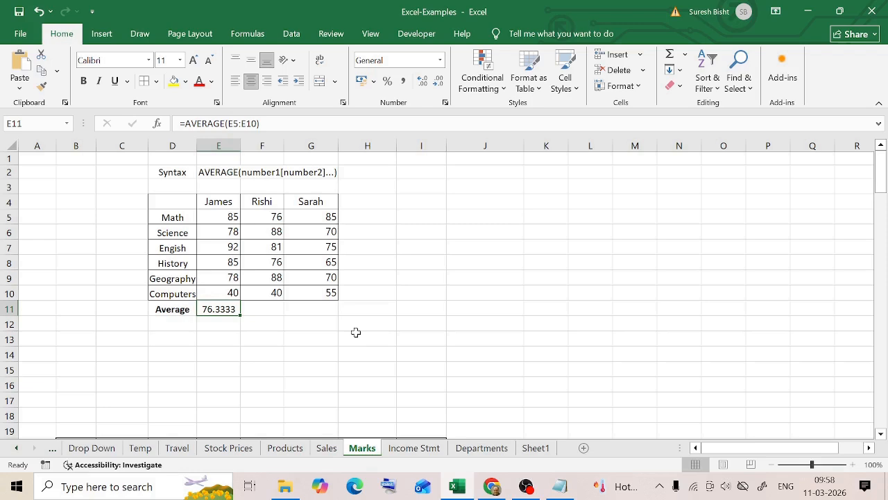
- Enter the sample values 40 in H5 and 20 in H6
click(390, 216)
text(40)
key(Return)
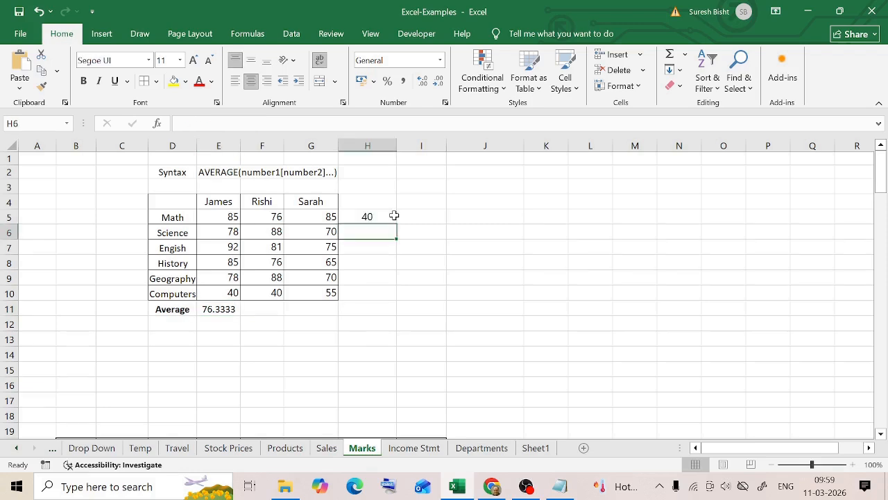
text(20)
key(Return)
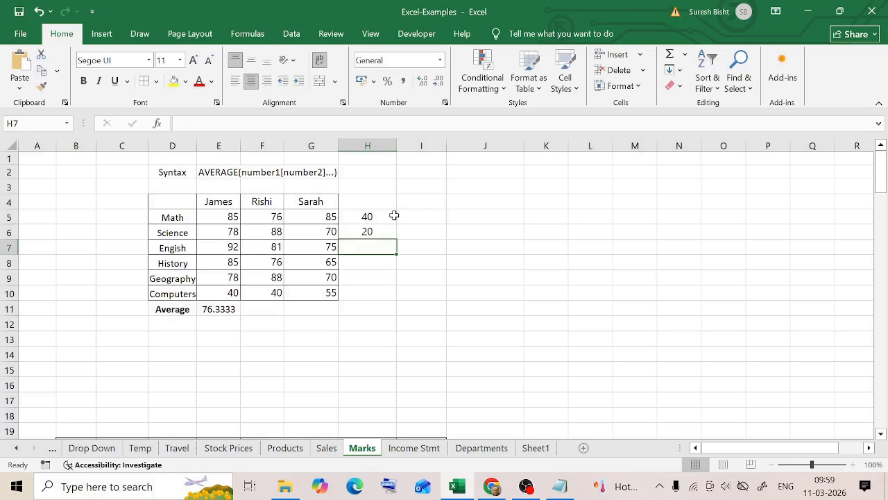
- Enter the formula =AVERAGE(H5:H6) in cell H7 and review it
text(=aver)
double_click(382, 262)
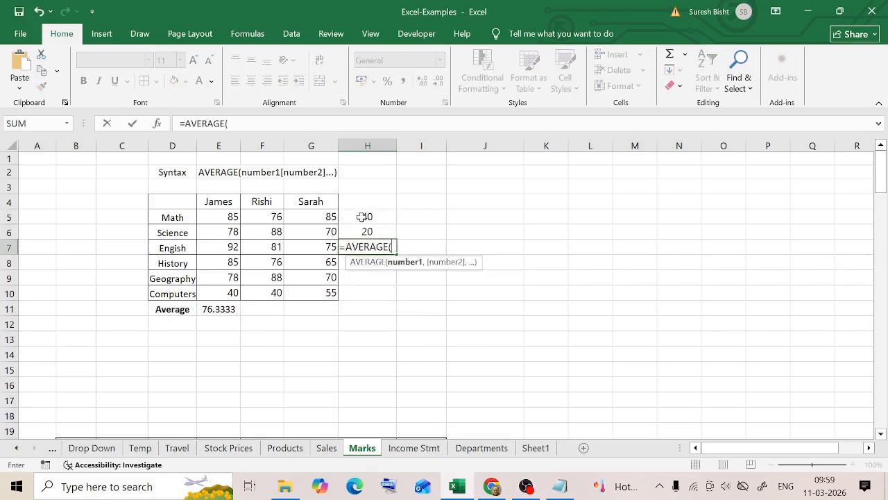
drag(359, 218, 361, 227)
key(Return)
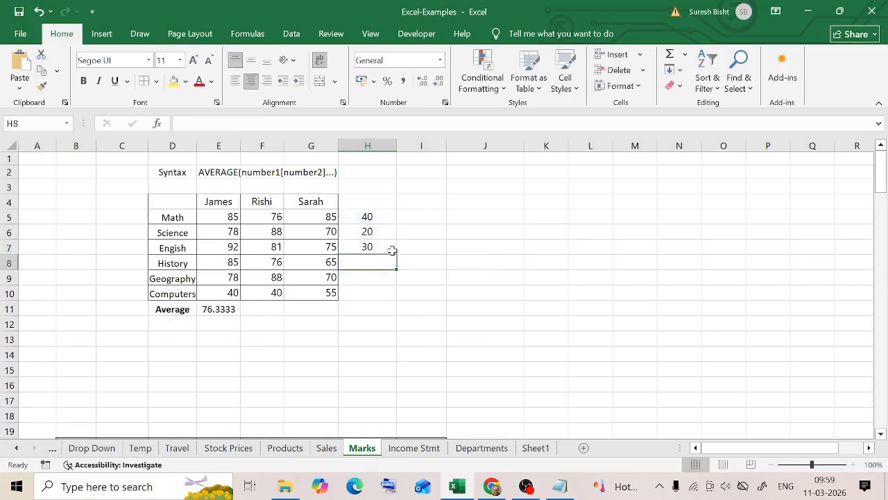
click(387, 248)
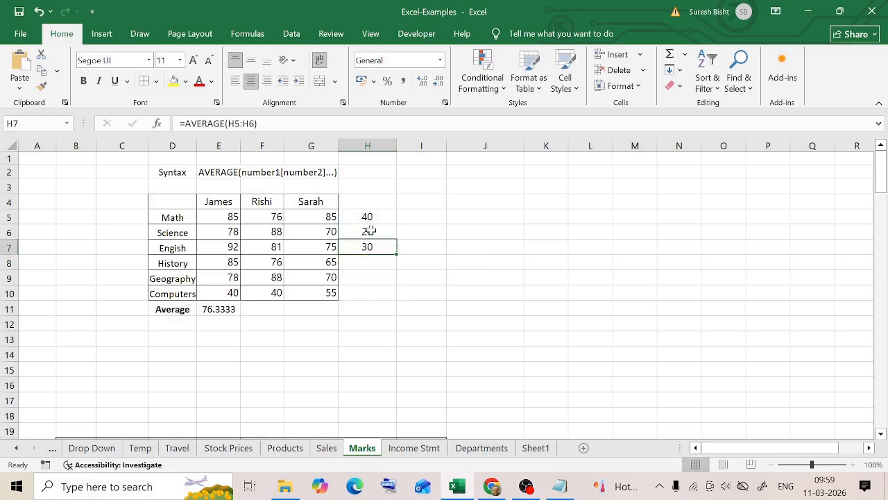
- Clear cell H6 and check the range used by the average formula in H7
click(371, 230)
key(Delete)
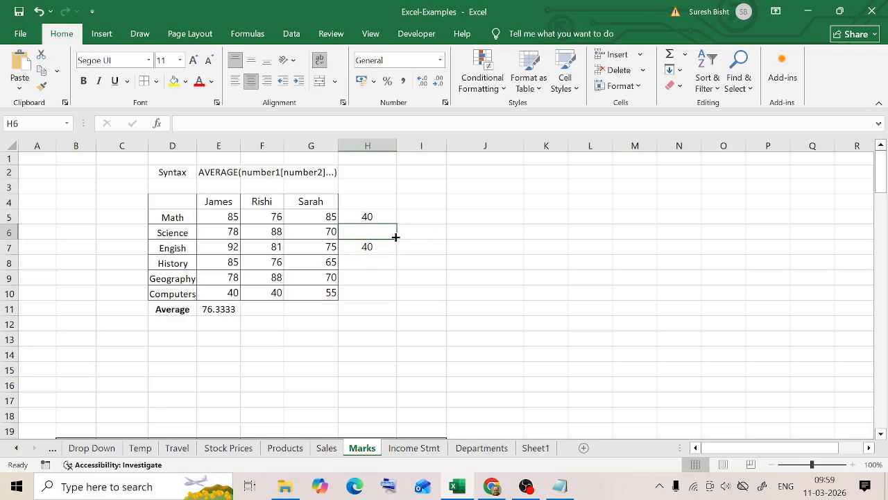
key(Down)
key(F2)
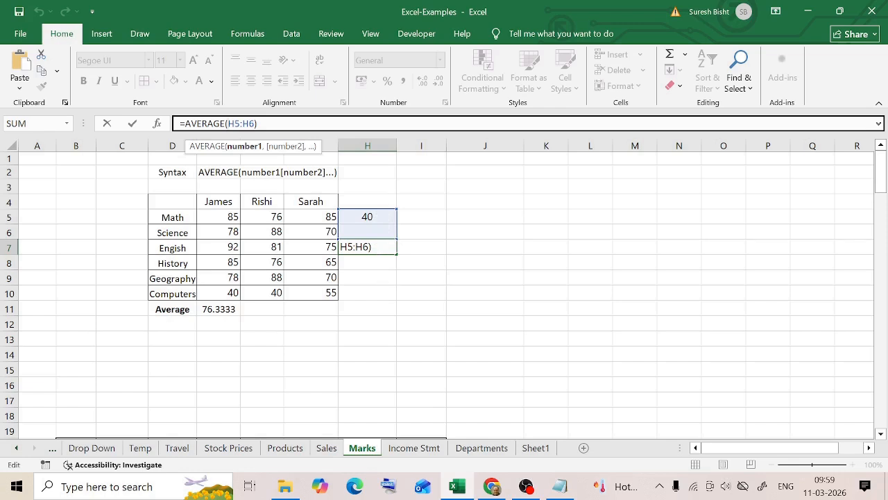
key(ctrl+Return)
click(373, 232)
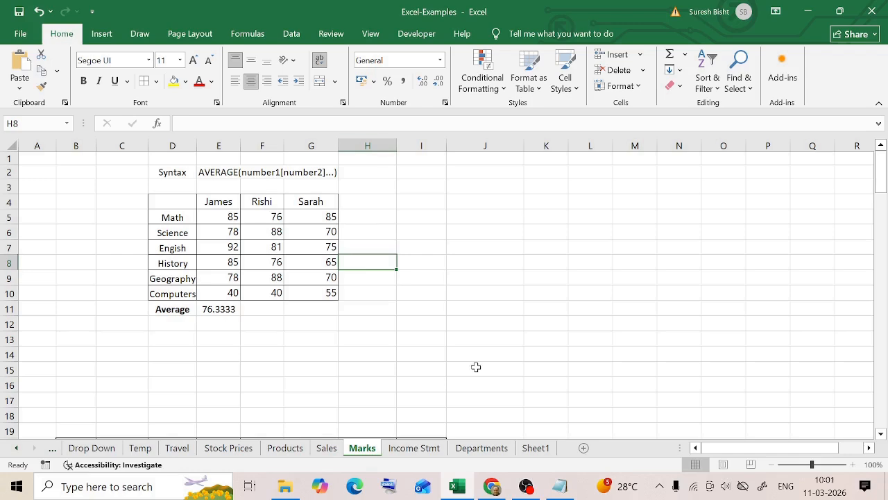
click(221, 204)
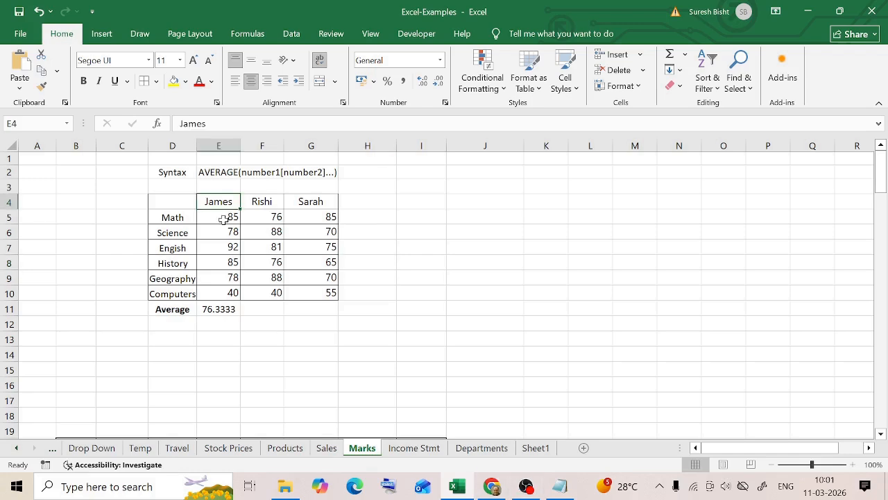
key(ctrl+Down)
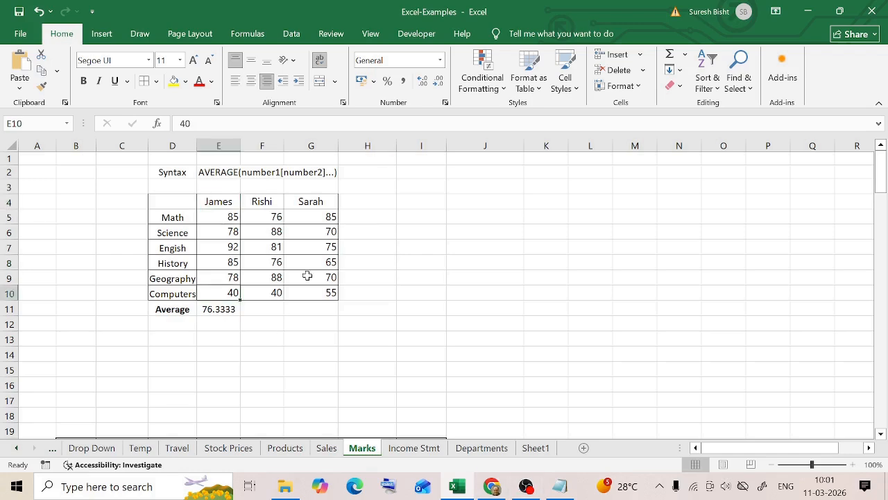
click(232, 217)
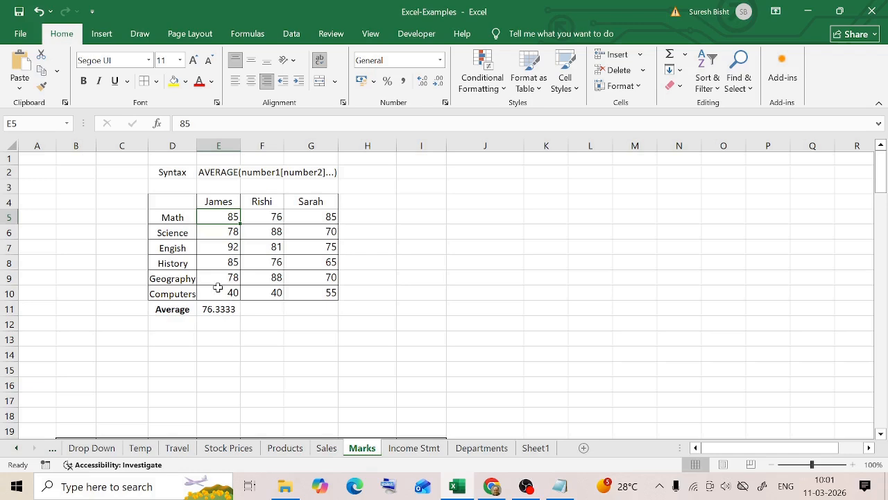
key(Down)
key(Down)
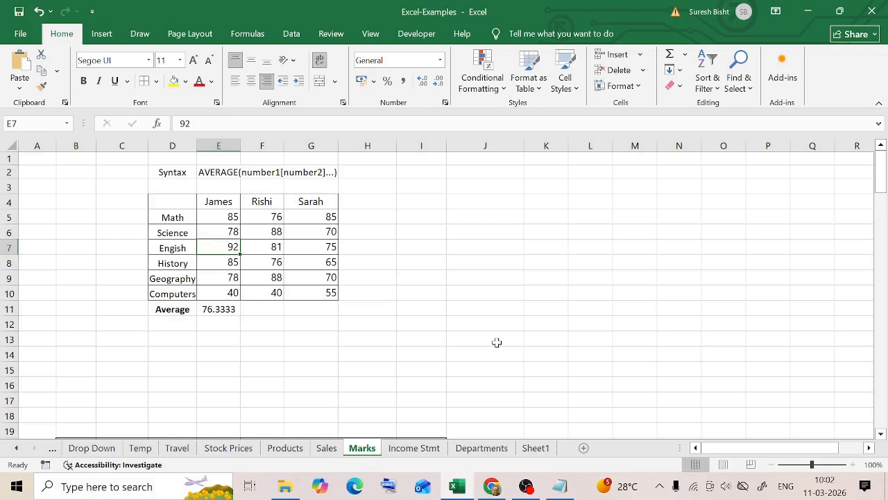
click(262, 368)
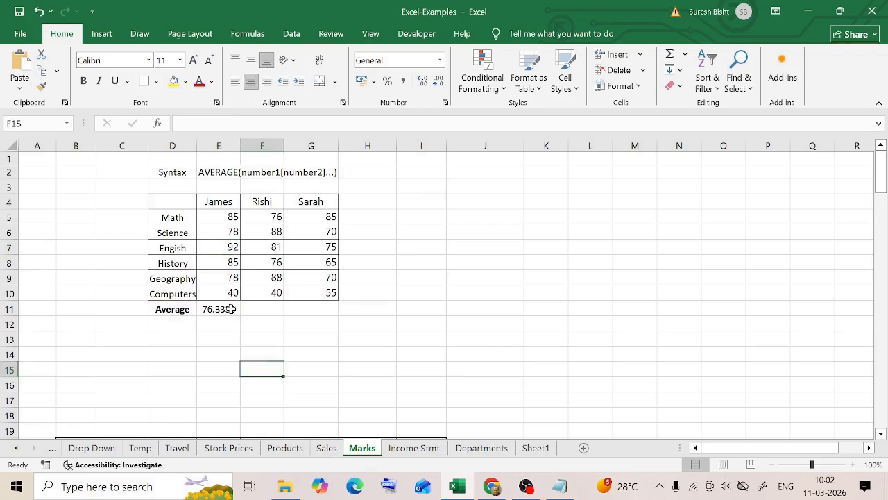
- Hide rows 6 and 7 (Science and English) and clear the average formula from E11
click(231, 309)
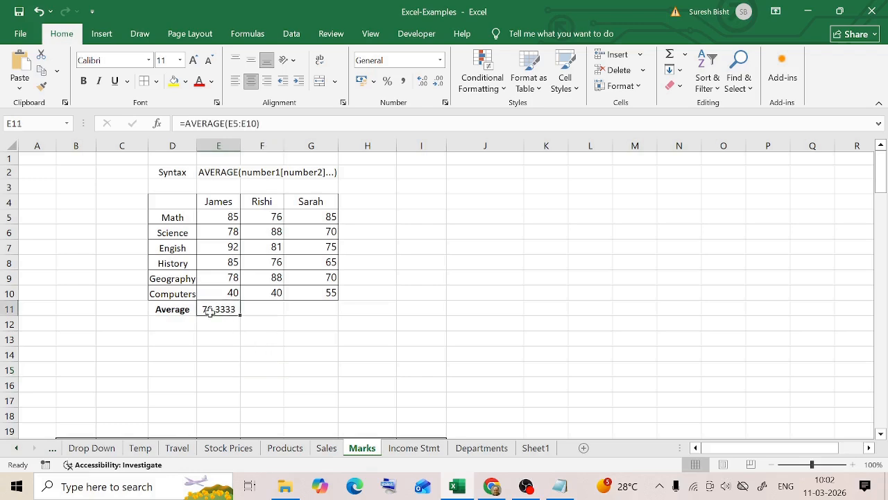
drag(9, 254, 9, 221)
key(Delete)
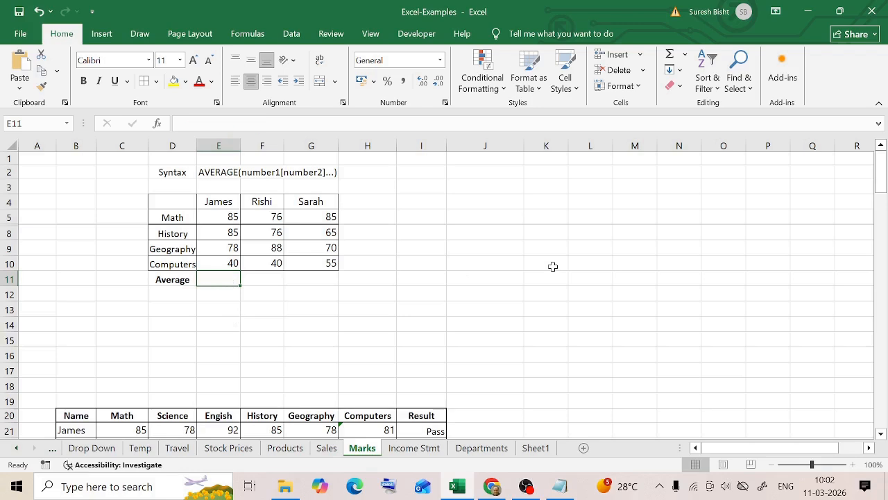
- With rows 6 and 7 hidden, enter =AVERAGE(E5:E10) in cell E11
click(329, 322)
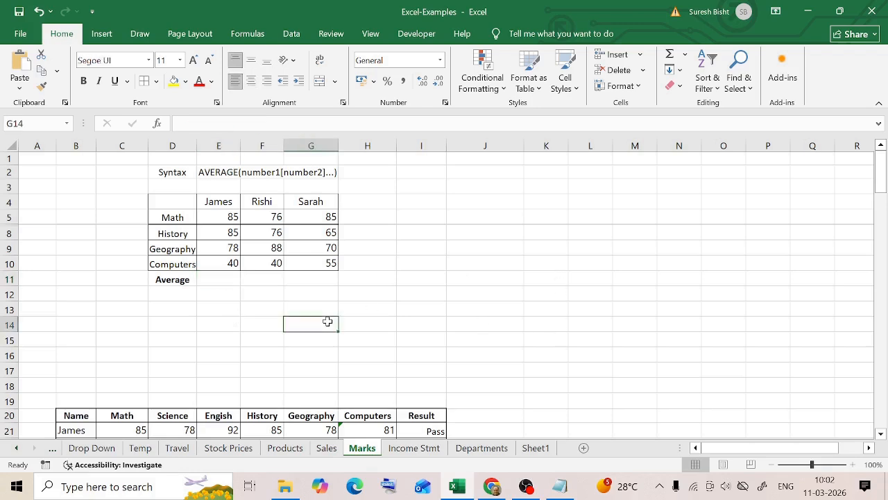
drag(228, 217, 230, 264)
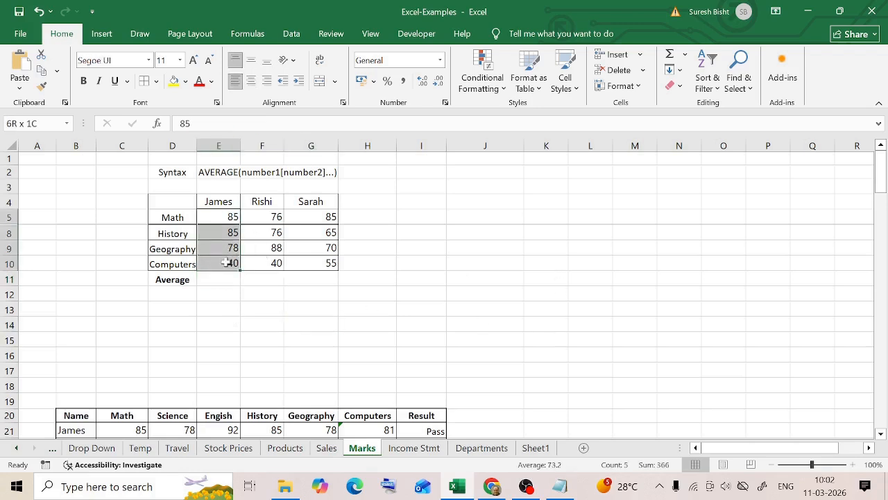
click(219, 279)
text(=average()
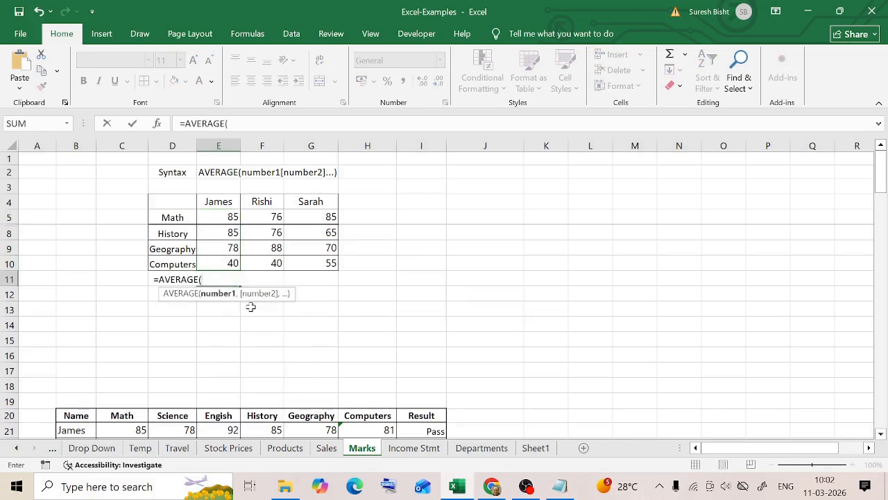
click(228, 217)
drag(228, 236, 224, 263)
key(Return)
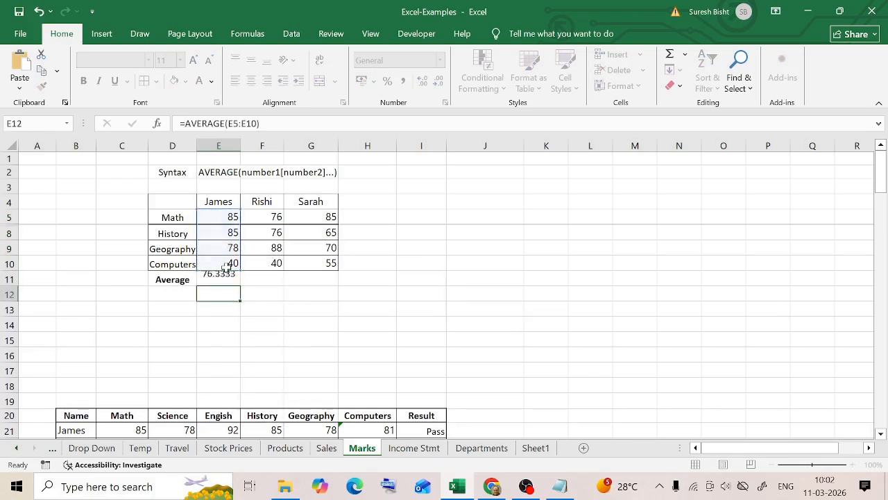
- Check the average formula in E11 and unhide rows 6 and 7
click(227, 279)
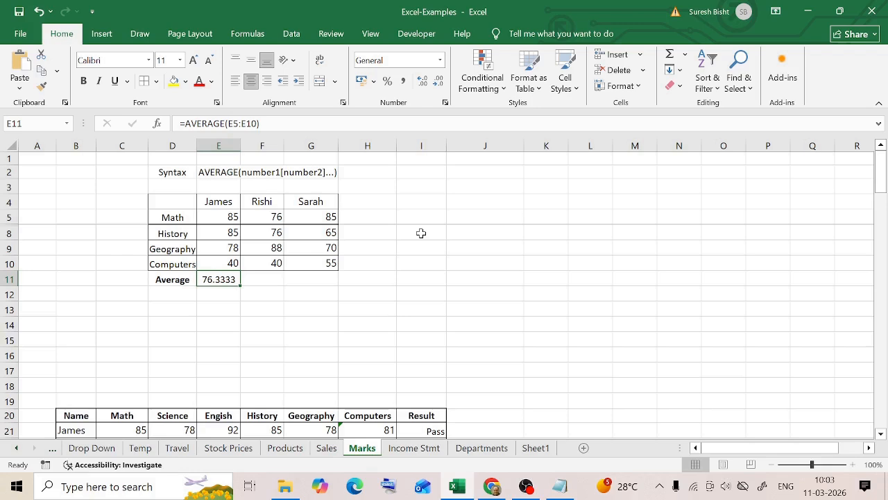
double_click(5, 225)
double_click(6, 226)
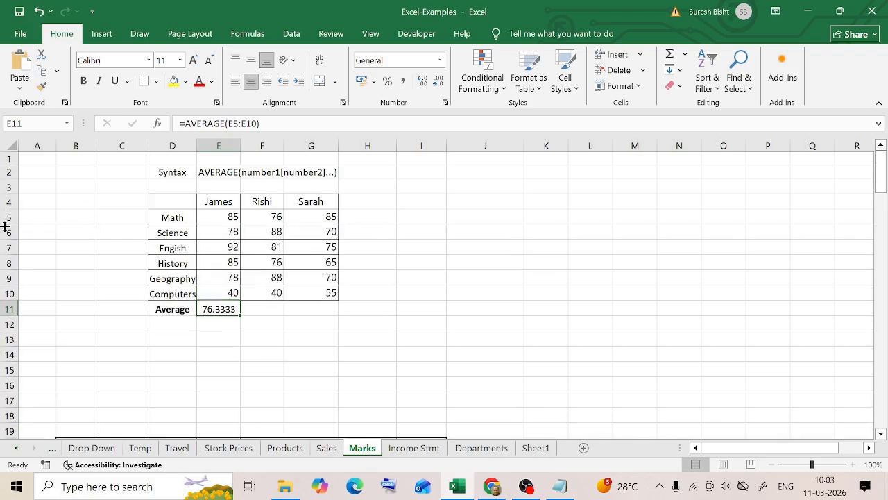